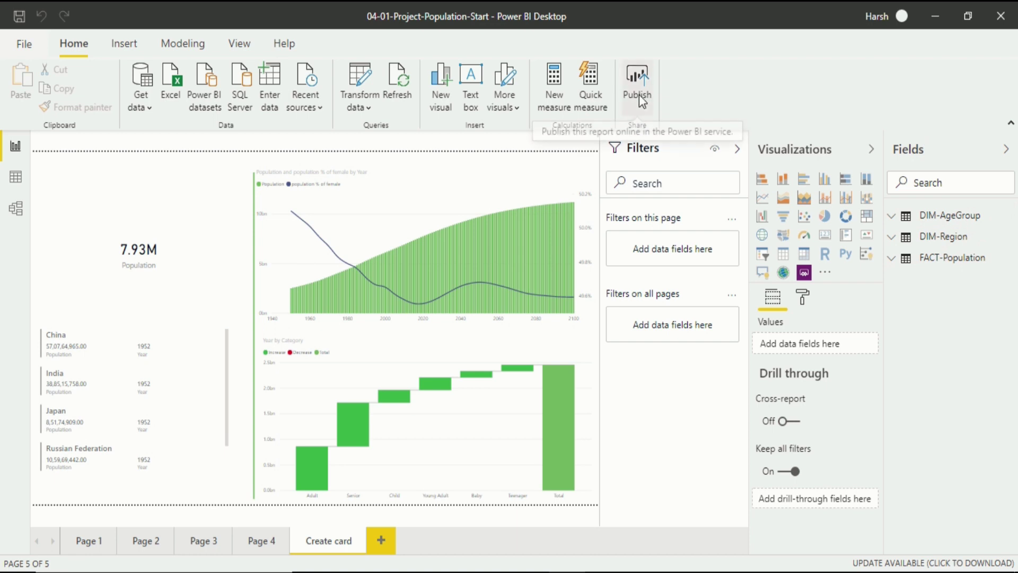
Check the signed-in account, then publish the 04-01-Project-Population-Start report to My workspace.
{"action": "left_click", "coordinate": [882, 20]}
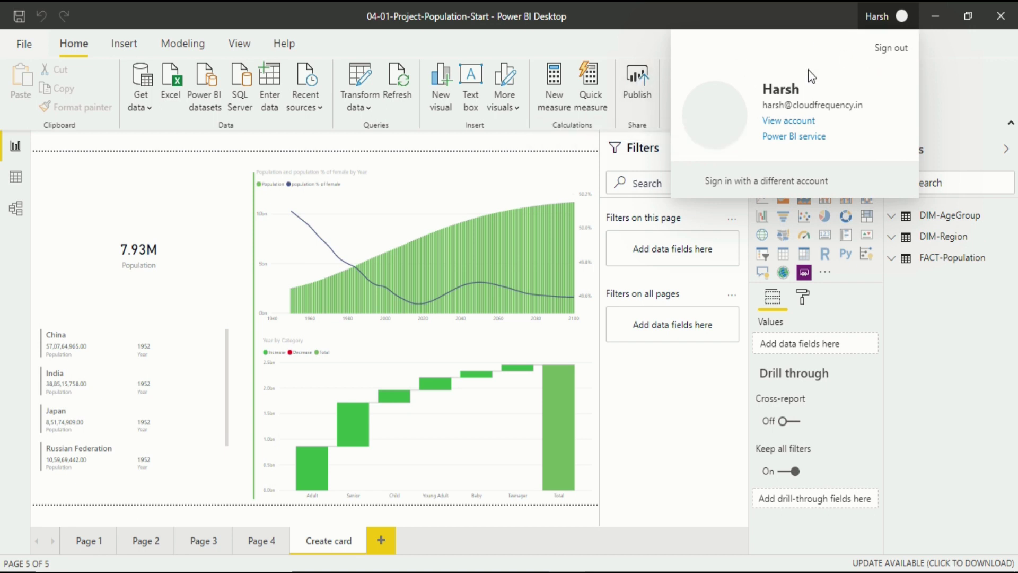
{"action": "left_click", "coordinate": [973, 95]}
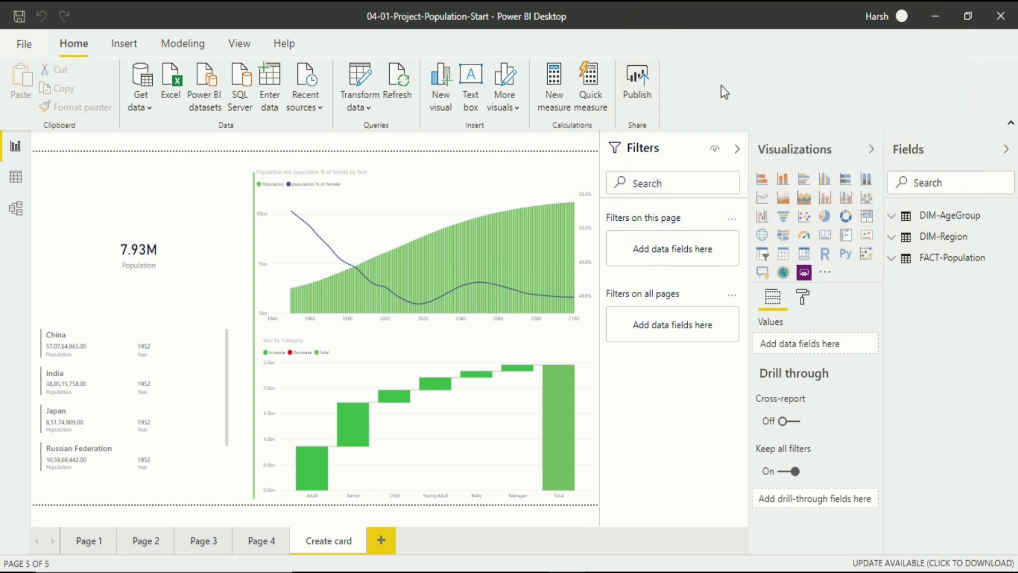
{"action": "left_click", "coordinate": [644, 91]}
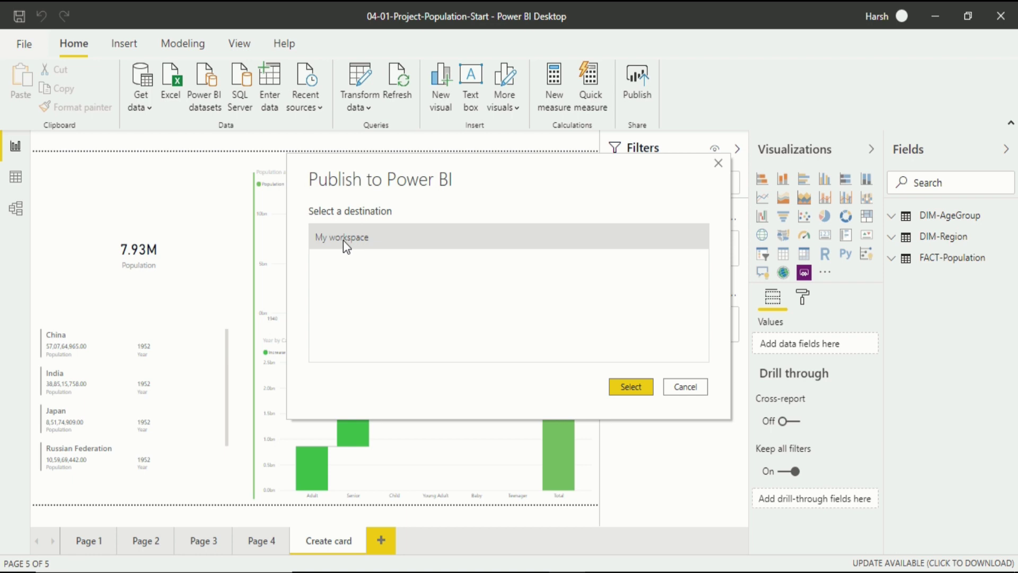
{"action": "left_click", "coordinate": [629, 388]}
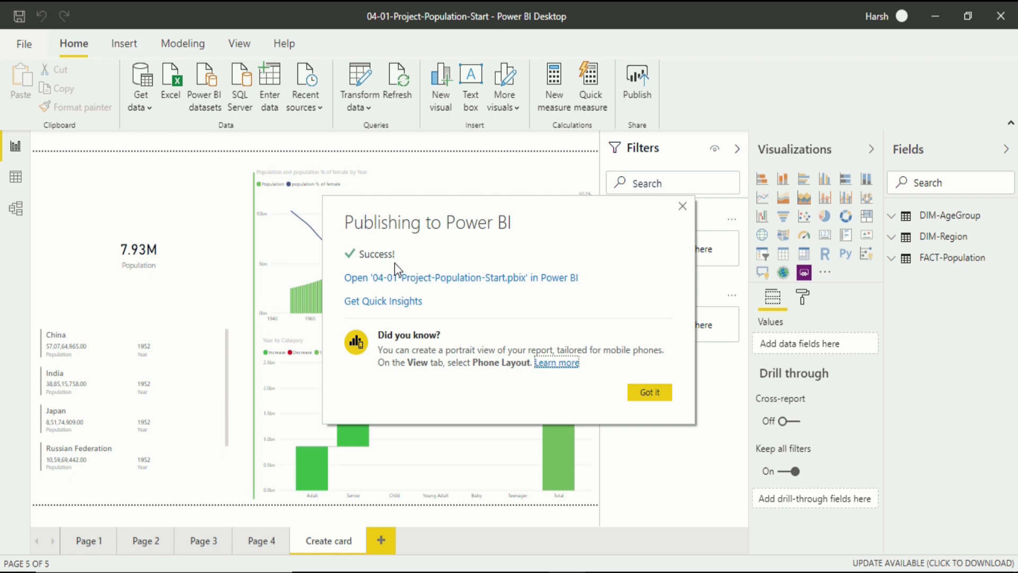
{"action": "left_click", "coordinate": [661, 397]}
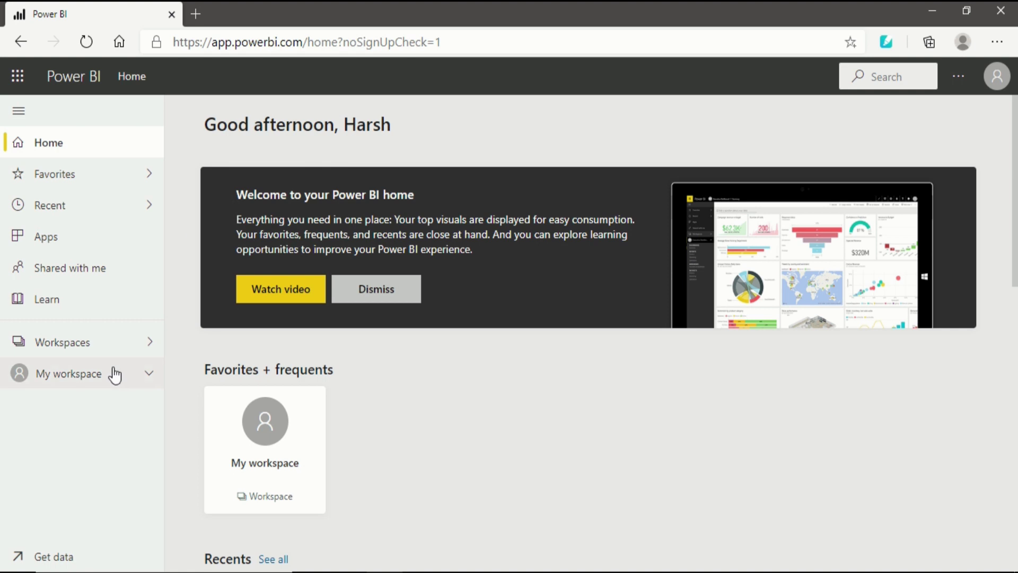
In the Power BI service in the browser, open the published 04-01-Project-Population-Start report and its dataset from My workspace.
{"action": "left_click", "coordinate": [150, 379]}
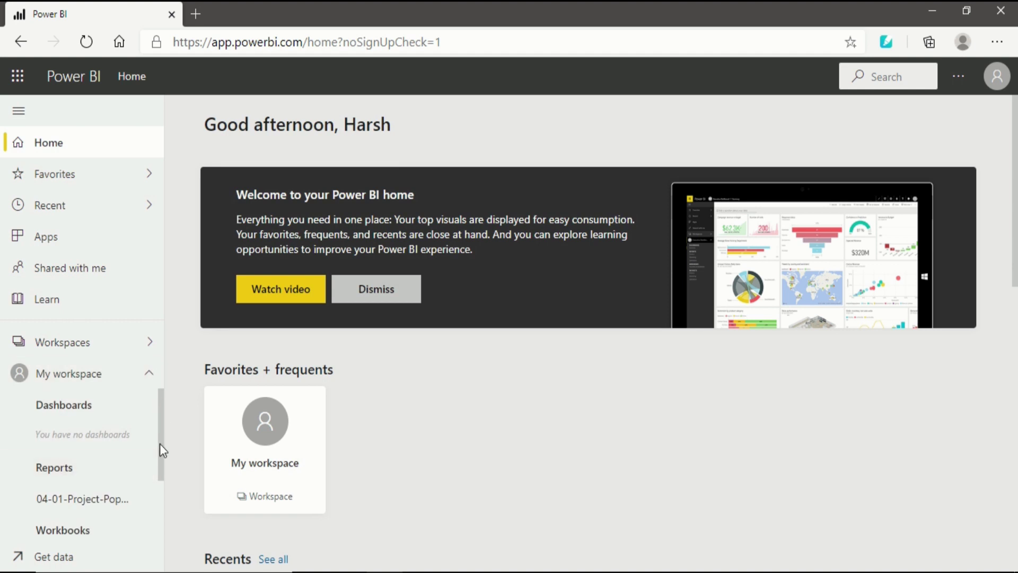
{"action": "left_click_drag", "start_coordinate": [161, 447], "coordinate": [164, 483]}
{"action": "scroll", "coordinate": [159, 477], "scroll_direction": "up", "scroll_amount": 1}
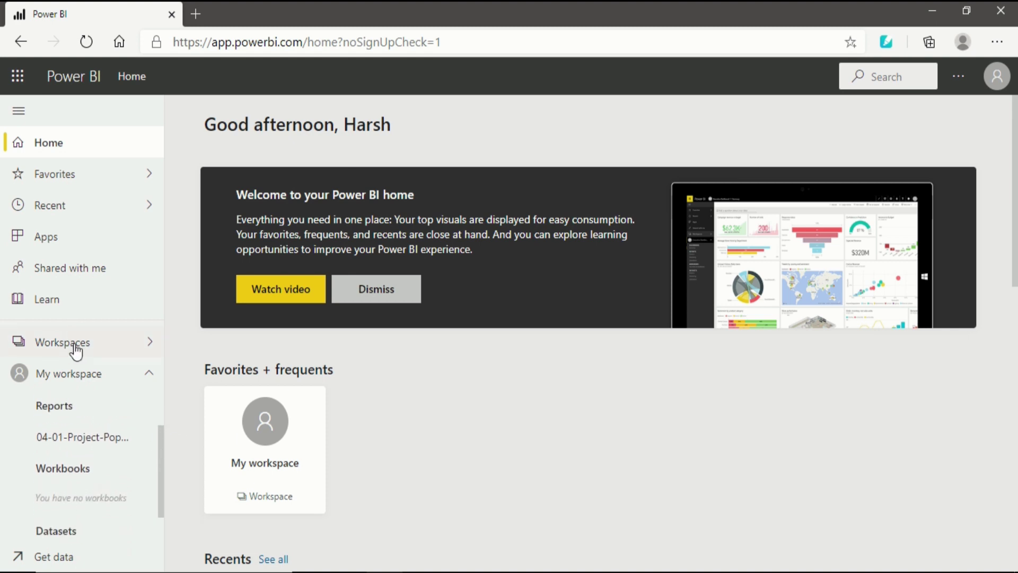
{"action": "left_click", "coordinate": [85, 436]}
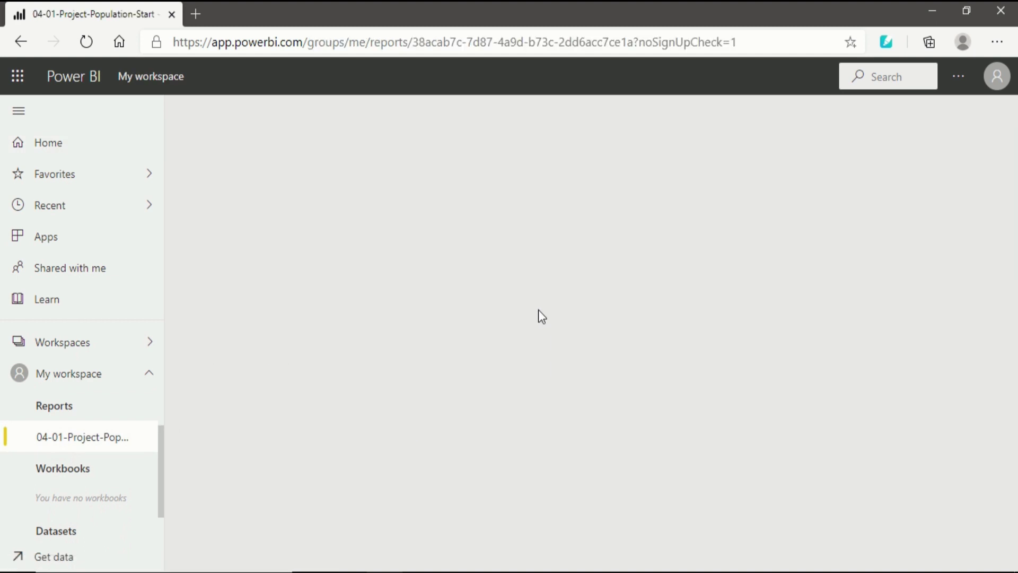
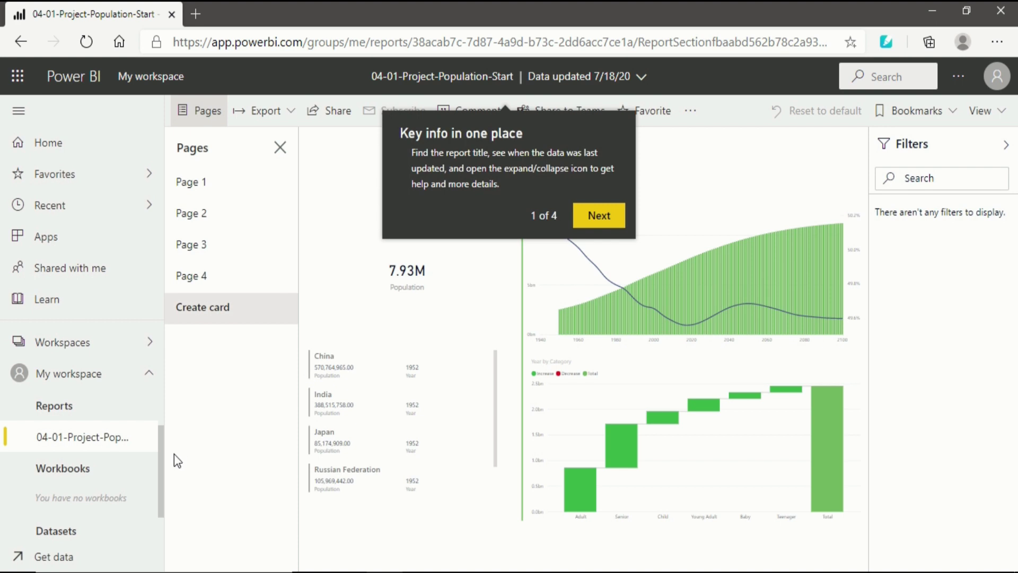
{"action": "scroll", "coordinate": [161, 461], "scroll_direction": "down", "scroll_amount": 1}
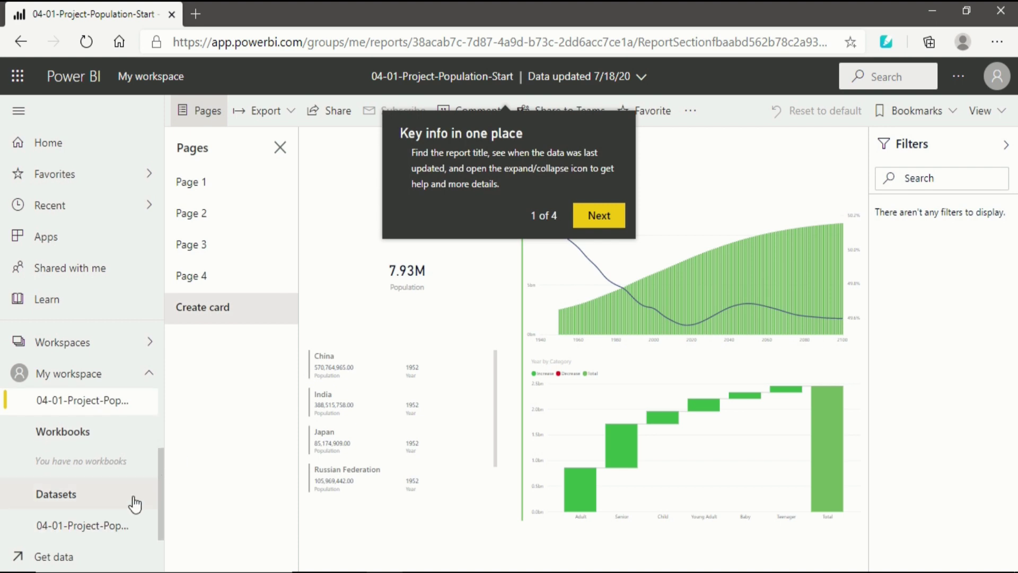
{"action": "left_click", "coordinate": [118, 537]}
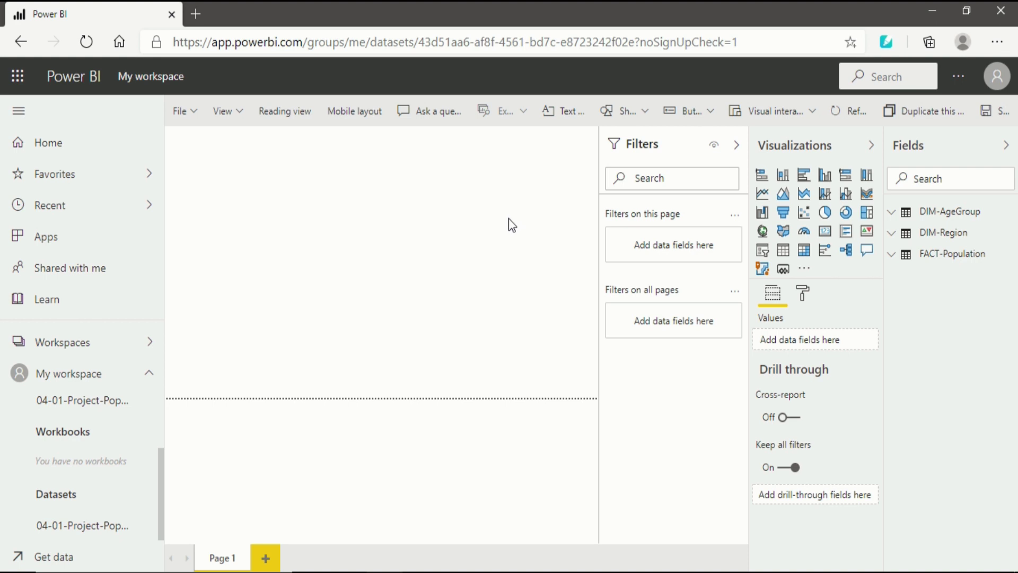
Permanently delete the 04-01-Project-Population-Start report from My workspace.
{"action": "mouse_move", "coordinate": [148, 400]}
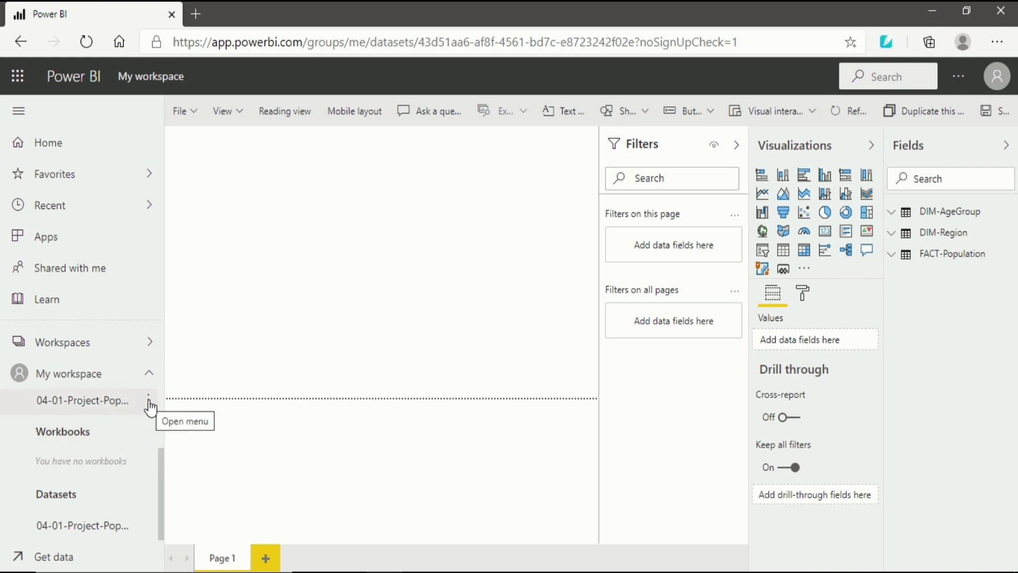
{"action": "left_click", "coordinate": [149, 402]}
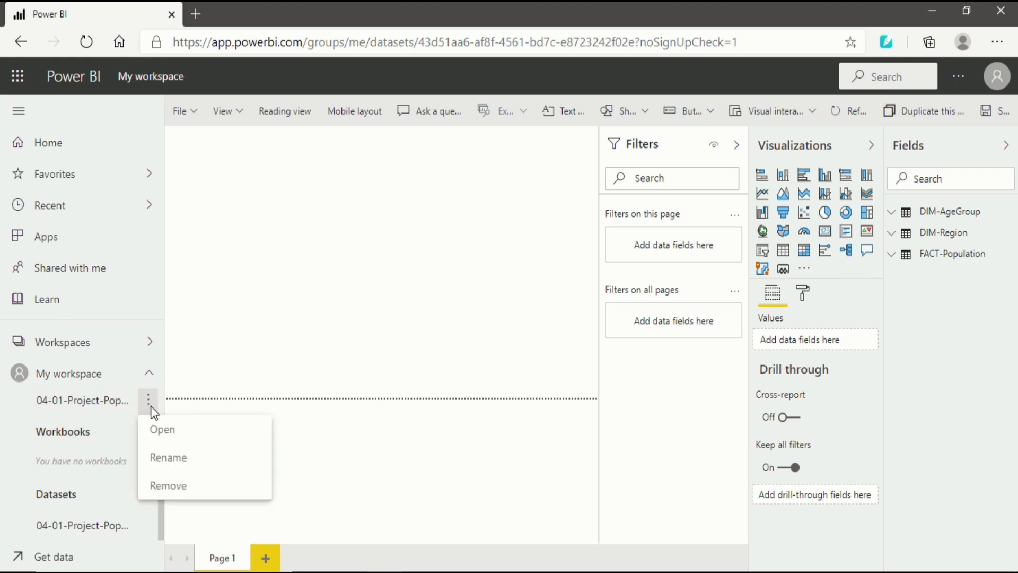
{"action": "left_click", "coordinate": [154, 480]}
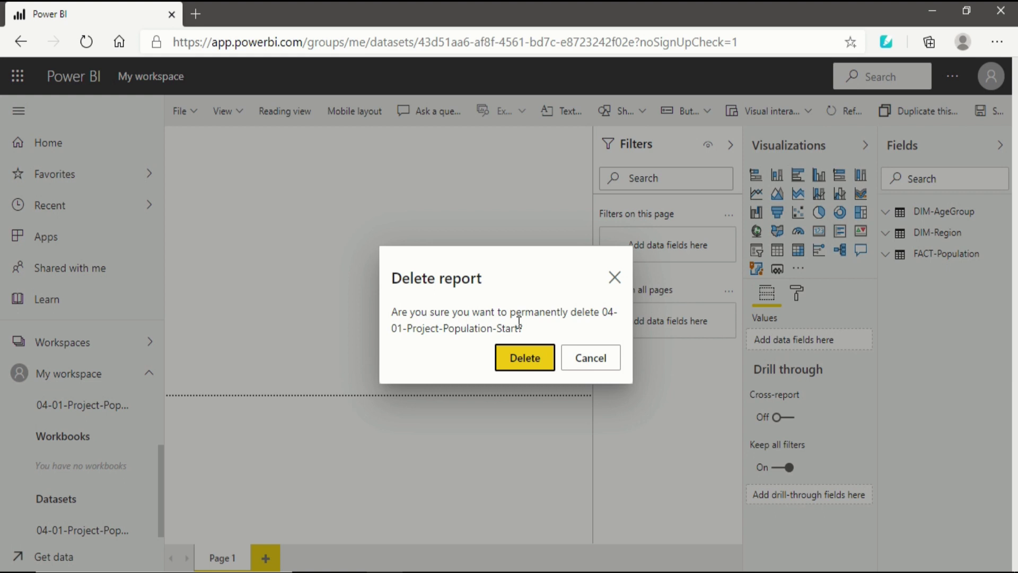
{"action": "left_click", "coordinate": [520, 359]}
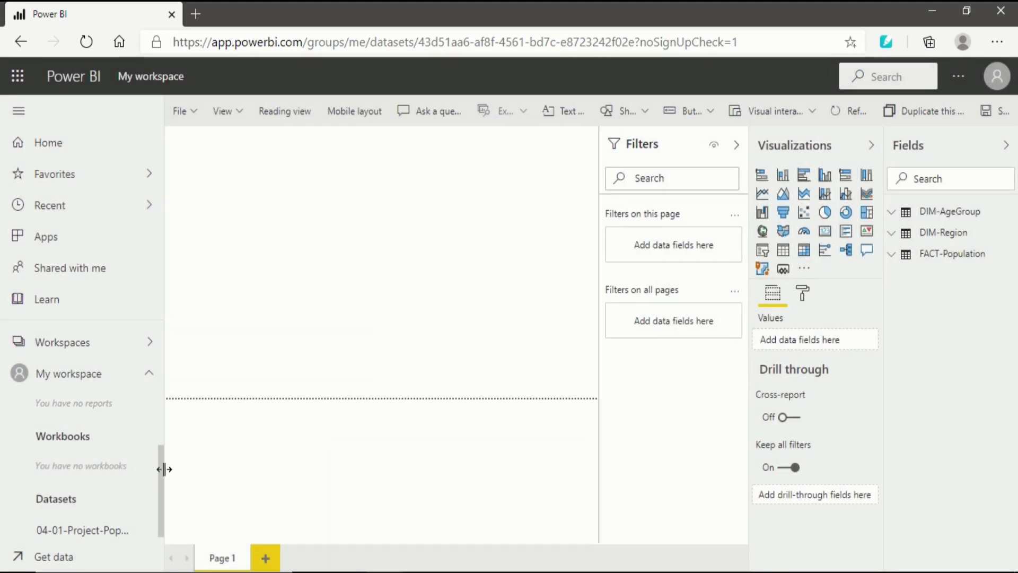
Permanently delete the 04-01-Project-Population-Start dataset from My workspace.
{"action": "scroll", "coordinate": [159, 509], "scroll_direction": "down", "scroll_amount": 1}
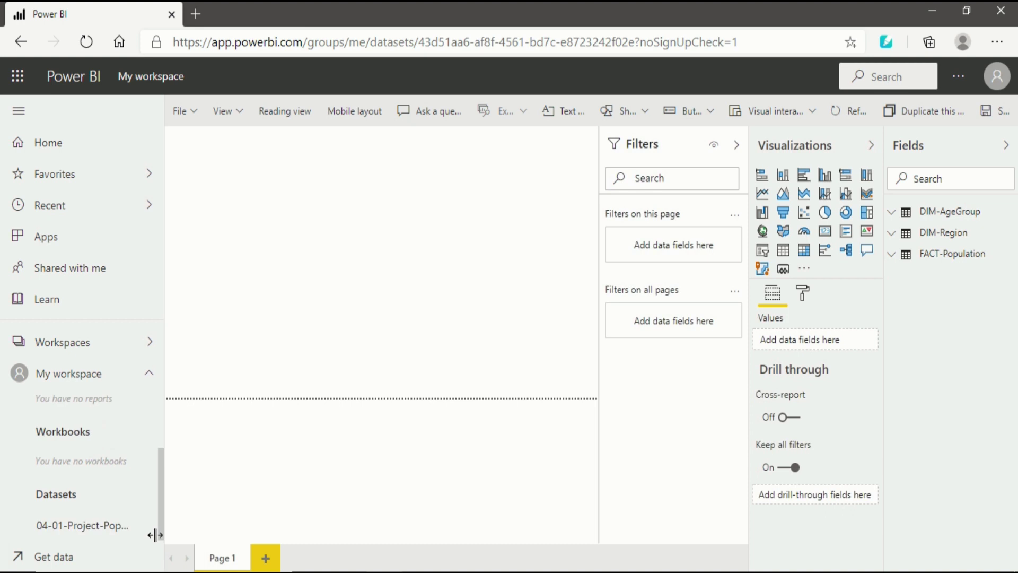
{"action": "left_click", "coordinate": [149, 527]}
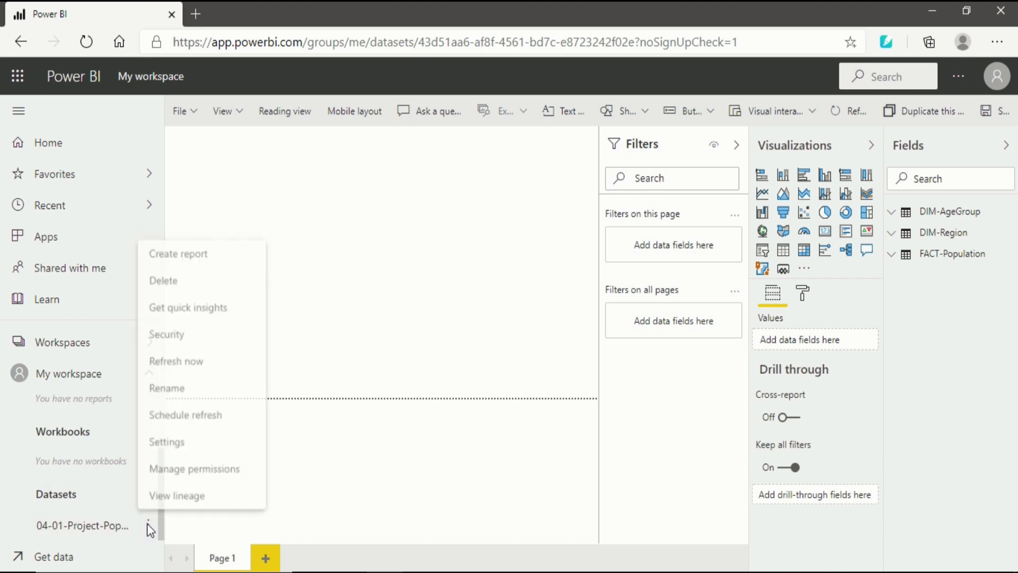
{"action": "left_click", "coordinate": [205, 269]}
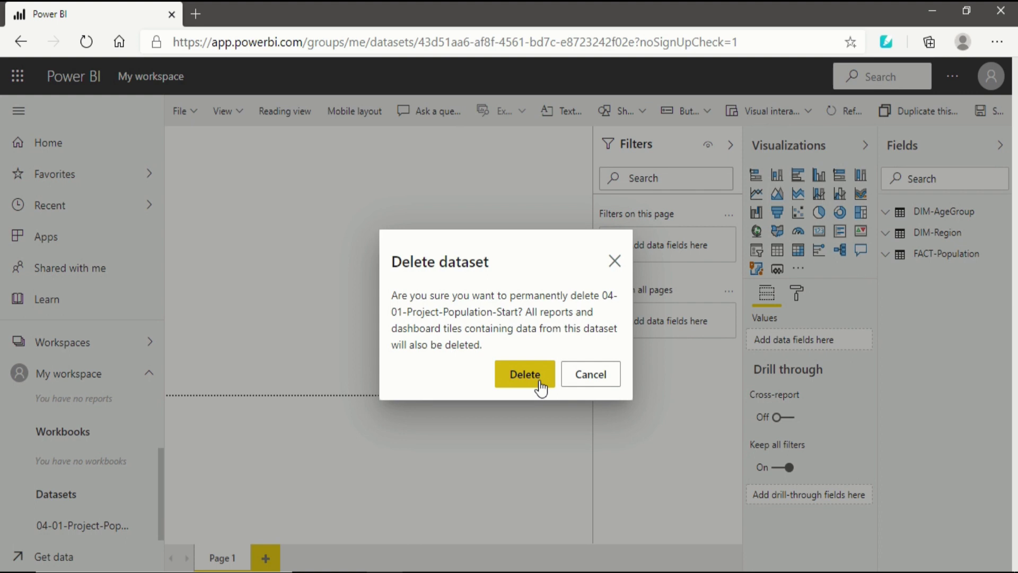
{"action": "left_click", "coordinate": [537, 383]}
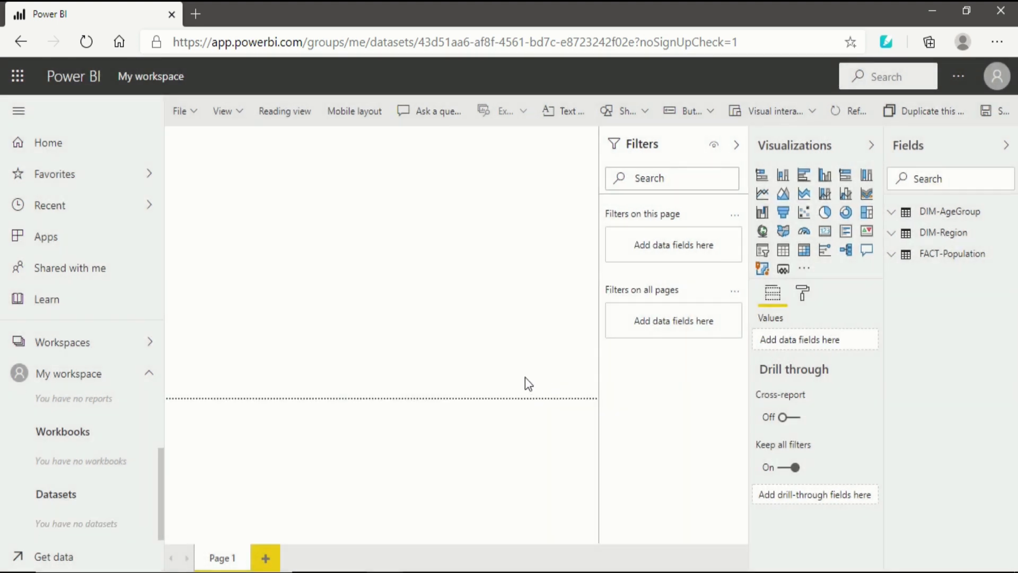
Import the local file 04-01-Project-Population-Start from the Documents folder into My workspace.
{"action": "left_click", "coordinate": [59, 345]}
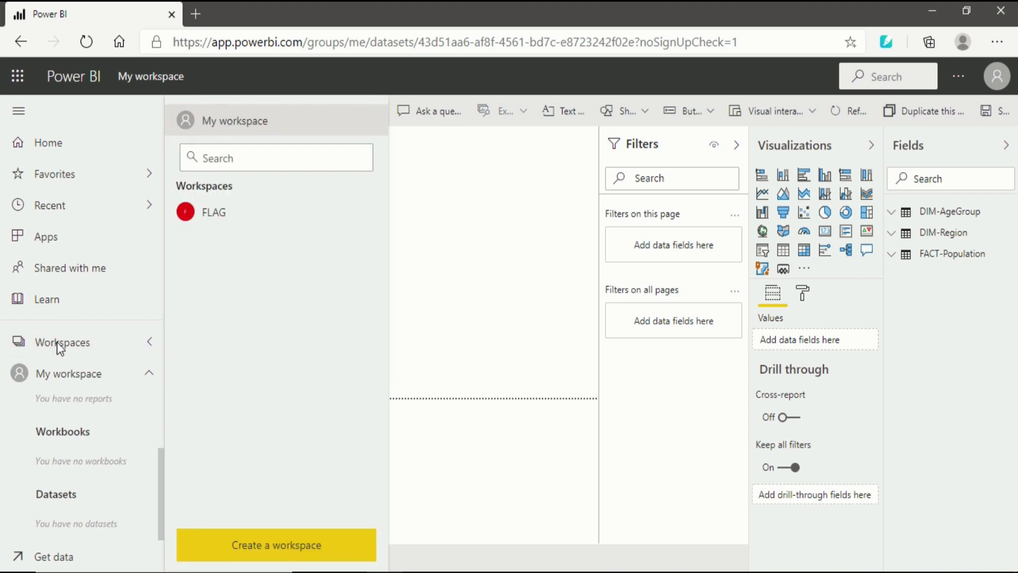
{"action": "left_click", "coordinate": [63, 374]}
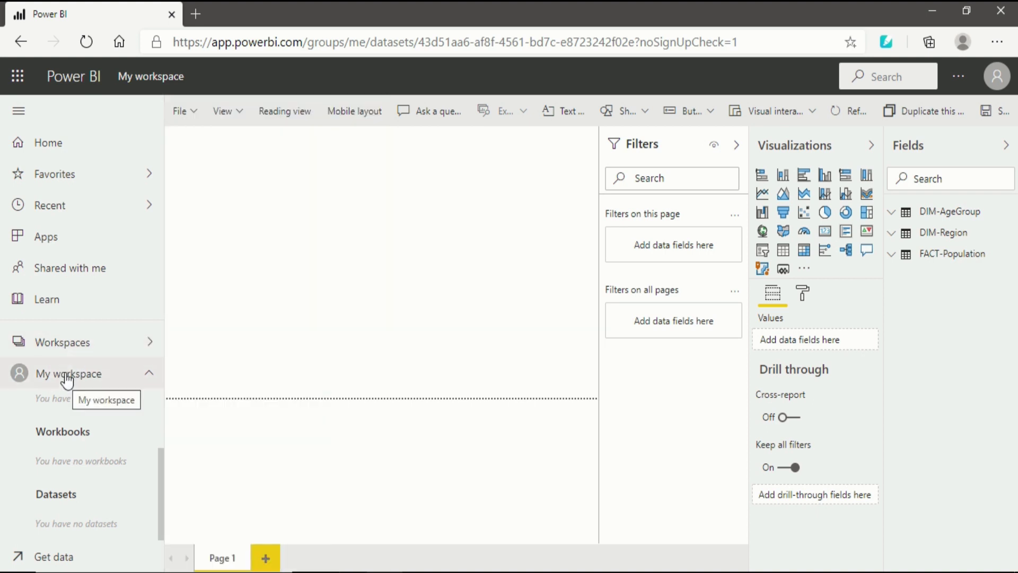
{"action": "left_click", "coordinate": [59, 557]}
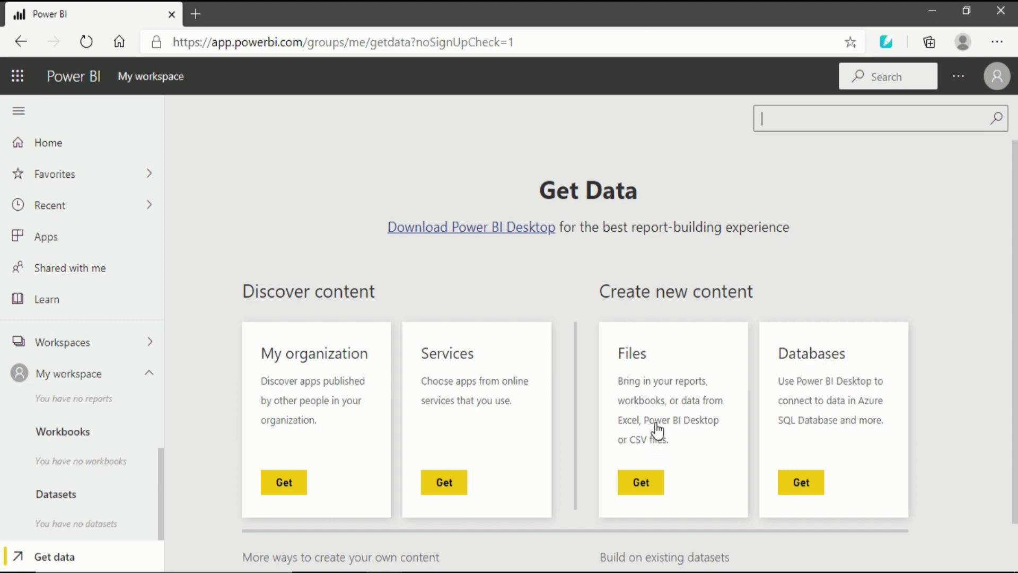
{"action": "left_click", "coordinate": [635, 498]}
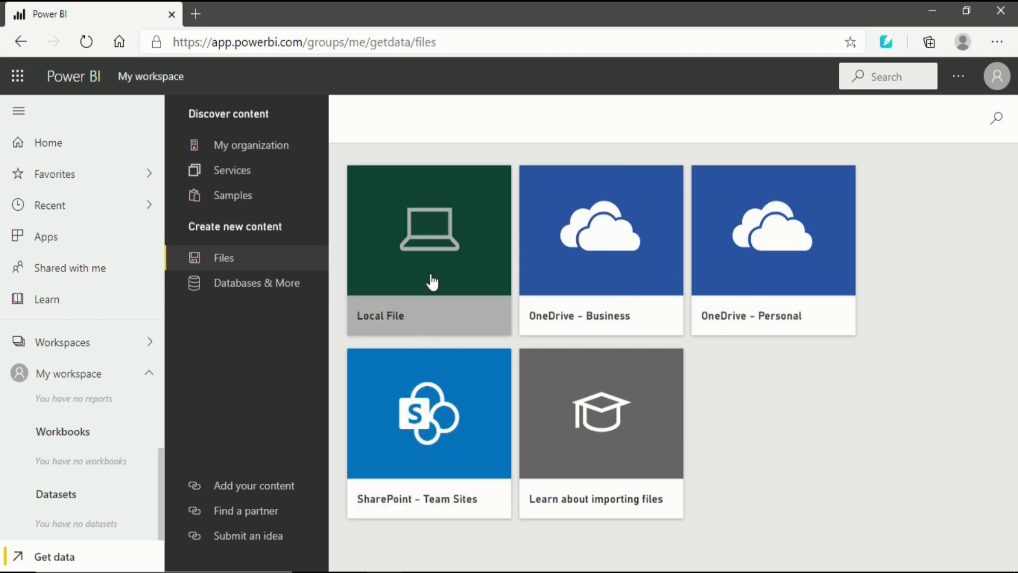
{"action": "left_click", "coordinate": [432, 282]}
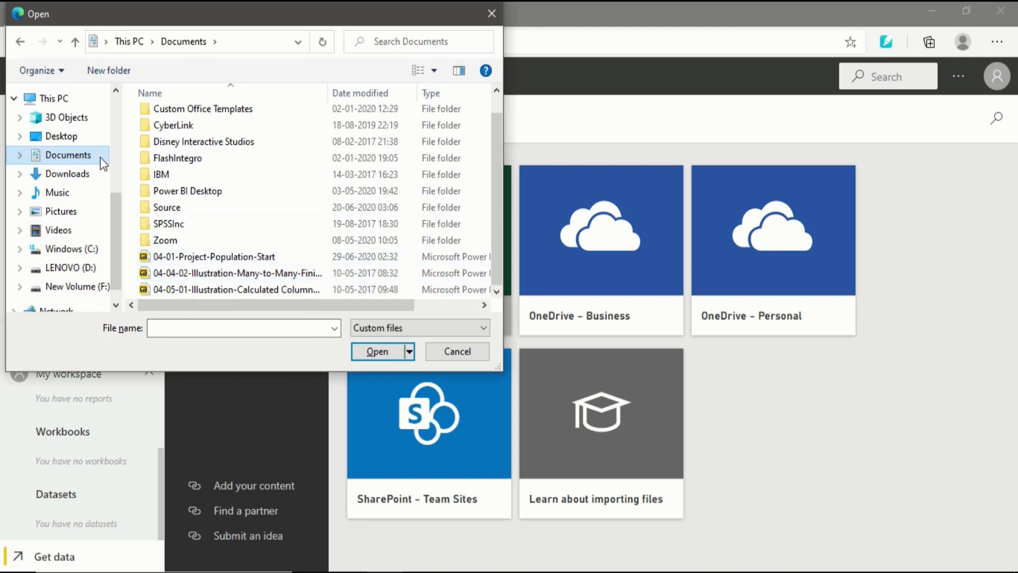
{"action": "left_click", "coordinate": [337, 259]}
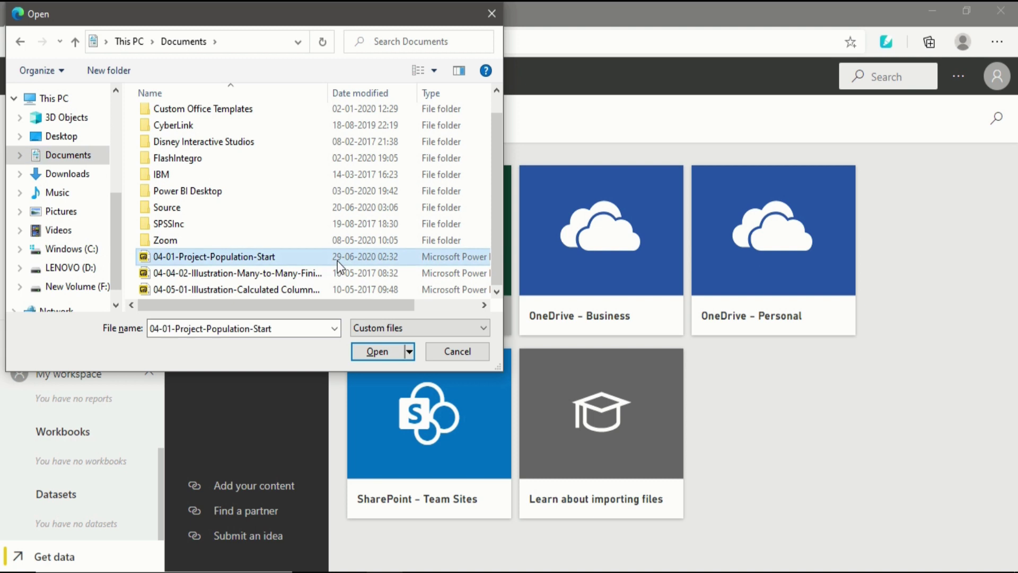
{"action": "left_click", "coordinate": [394, 351]}
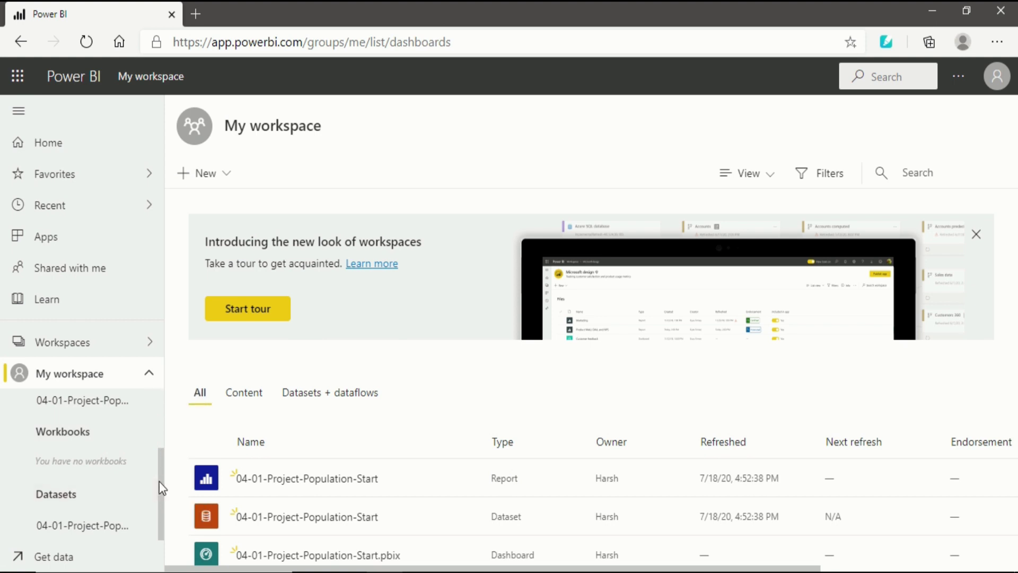
Open the imported 04-01-Project-Population-Start dashboard and report in My workspace to examine their contents.
{"action": "left_click_drag", "start_coordinate": [159, 481], "coordinate": [168, 421]}
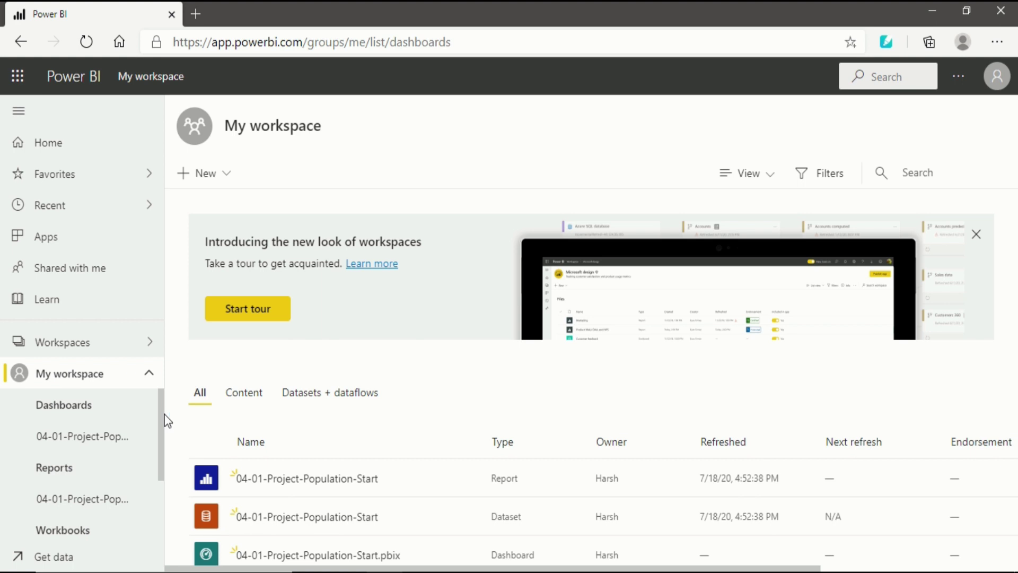
{"action": "left_click", "coordinate": [91, 411]}
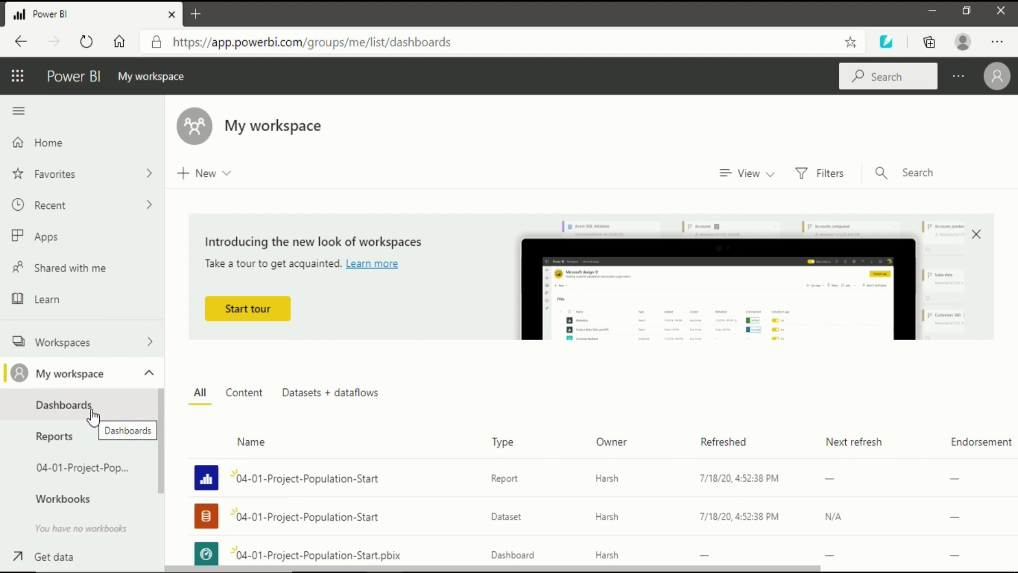
{"action": "left_click", "coordinate": [91, 411]}
{"action": "left_click", "coordinate": [95, 436]}
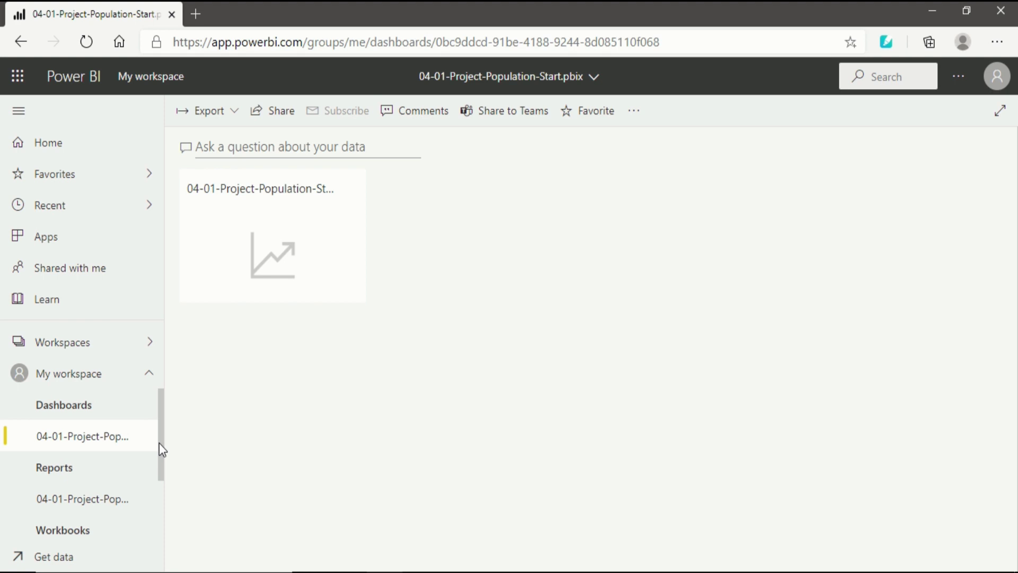
{"action": "left_click", "coordinate": [121, 497]}
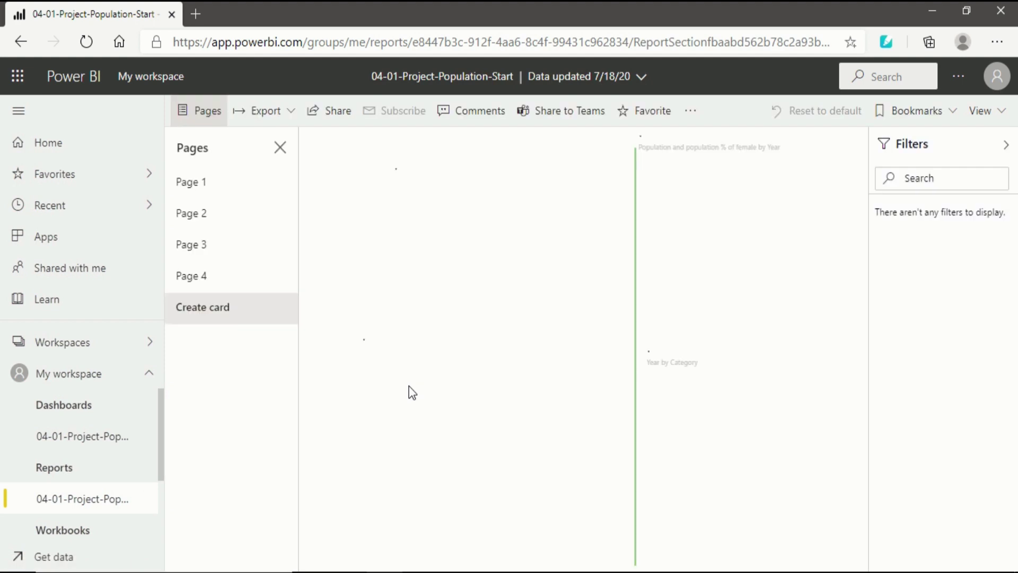